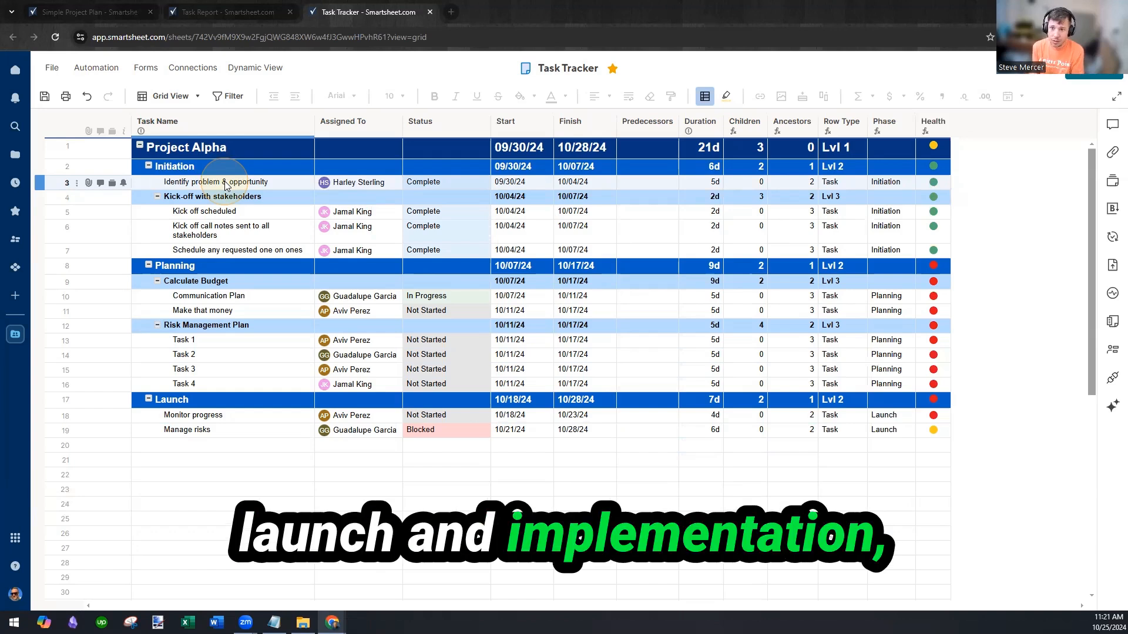
Step: Examine how the Row Type and Phase values of the Initiation tasks relate to their parent rows in the Task Tracker sheet
click(187, 170)
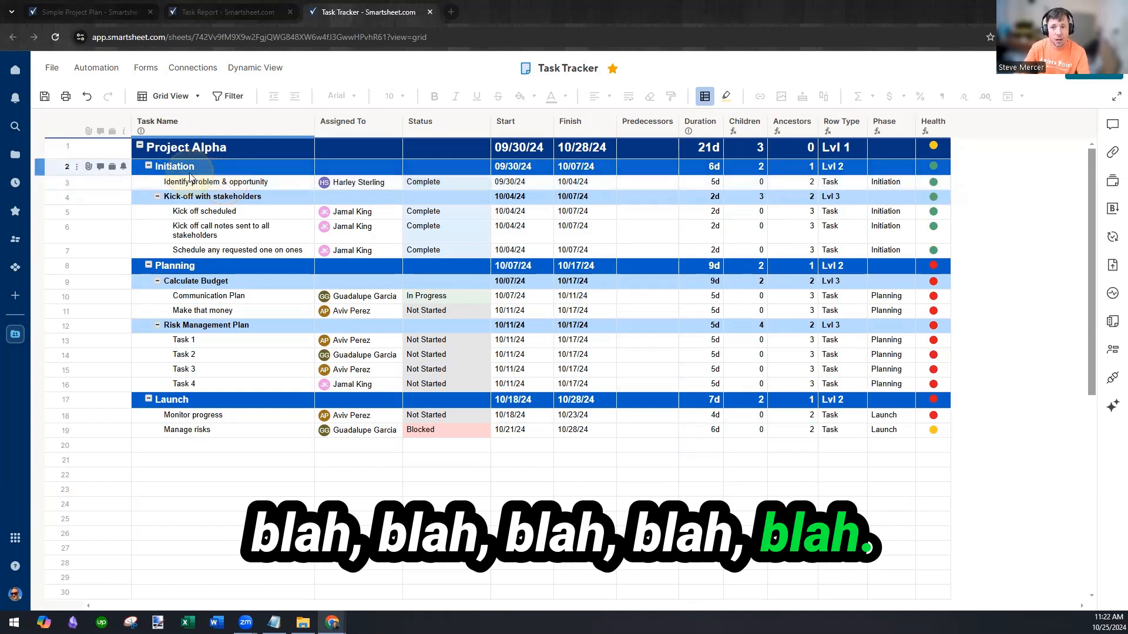
click(869, 196)
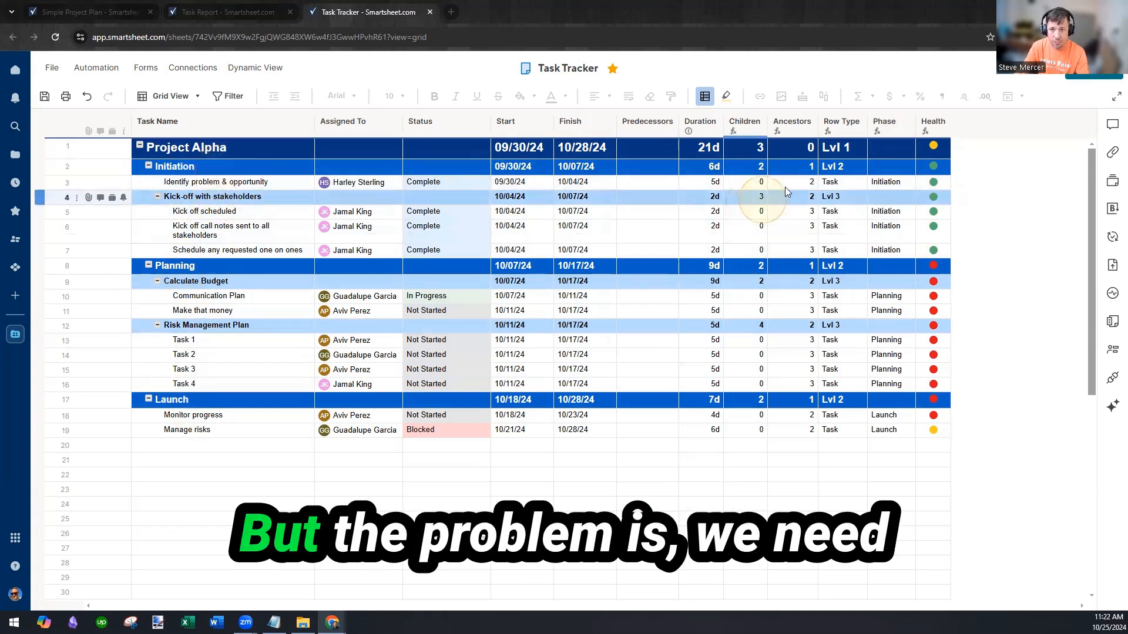
click(874, 181)
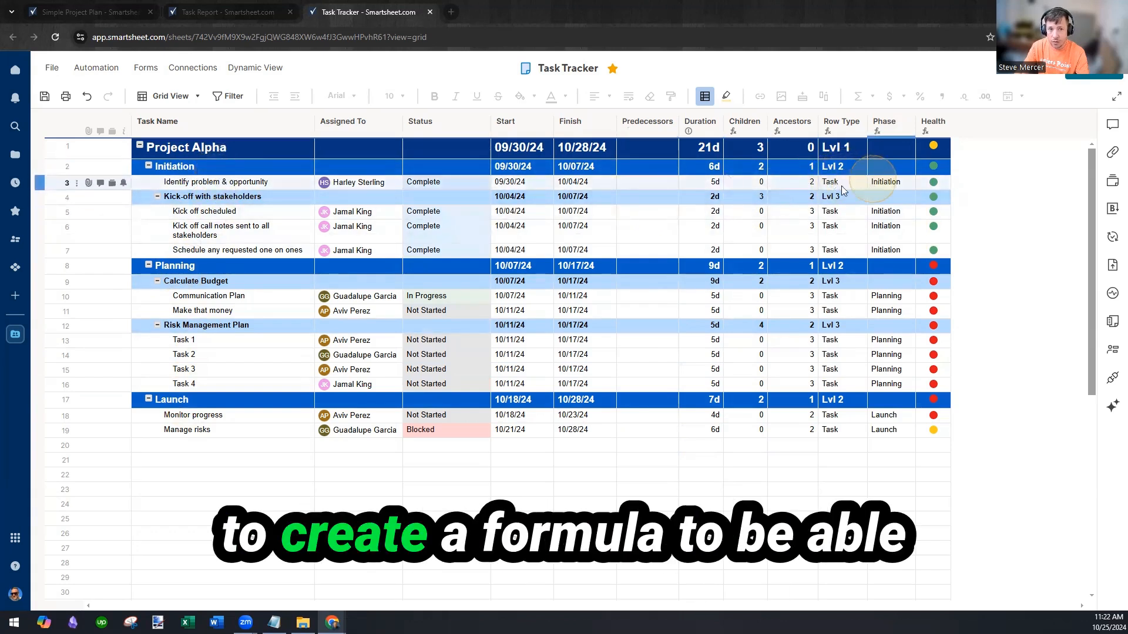
click(800, 184)
click(844, 184)
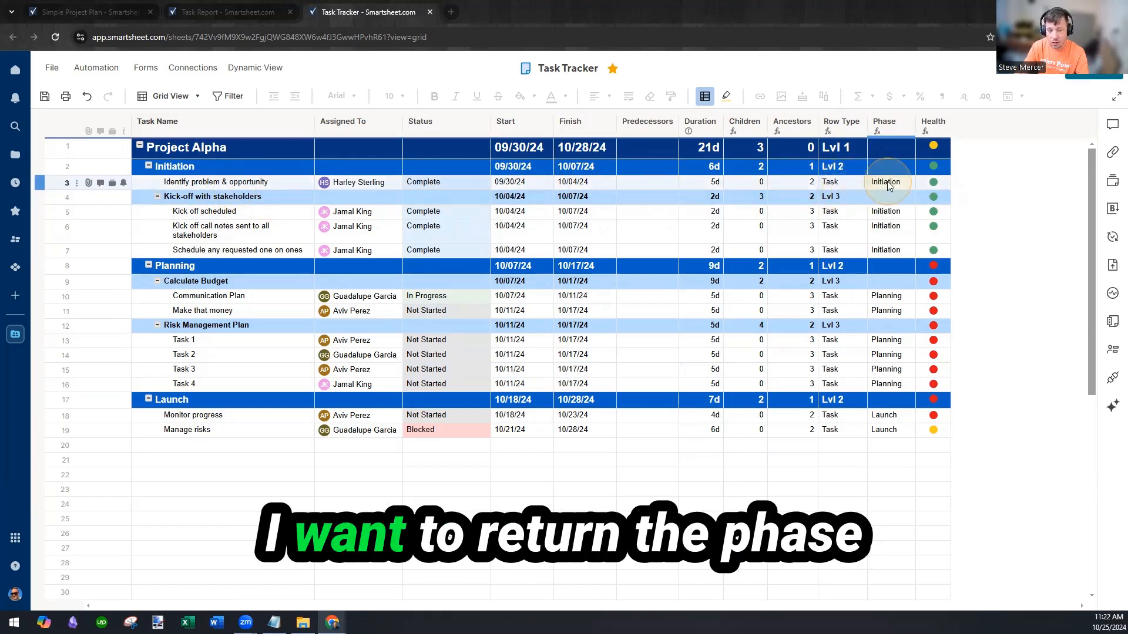
click(157, 171)
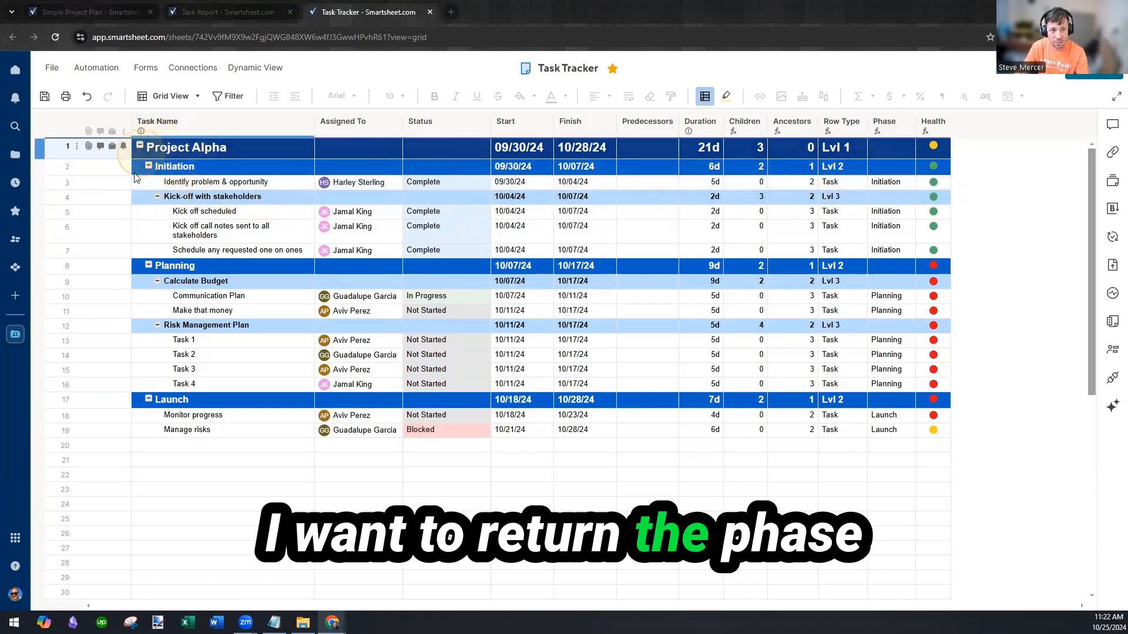
click(350, 250)
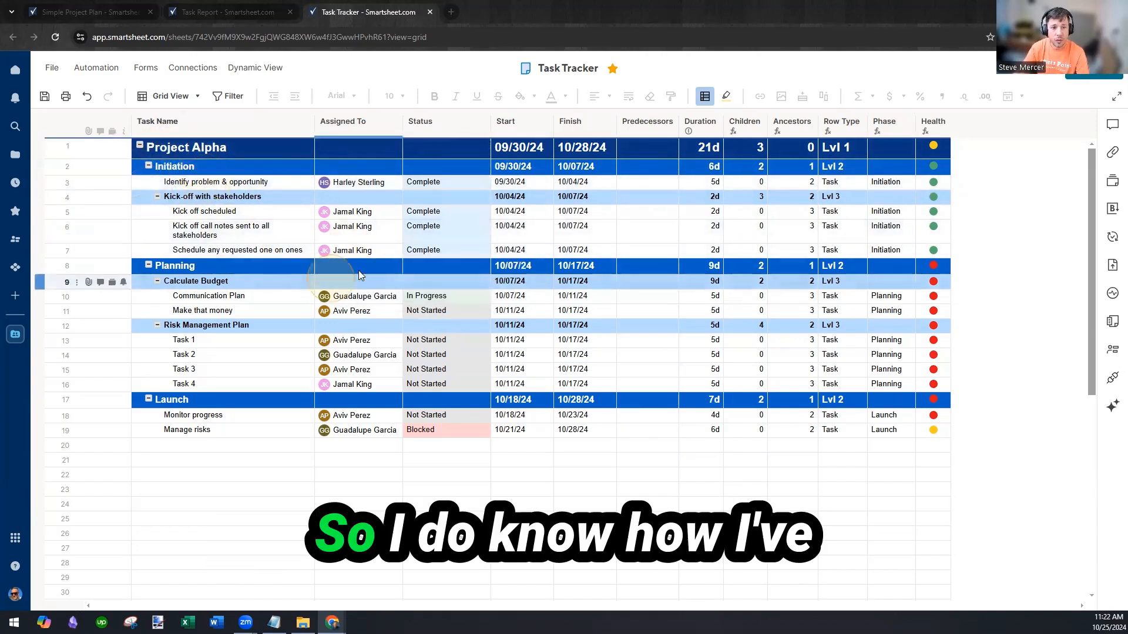
click(246, 161)
click(252, 148)
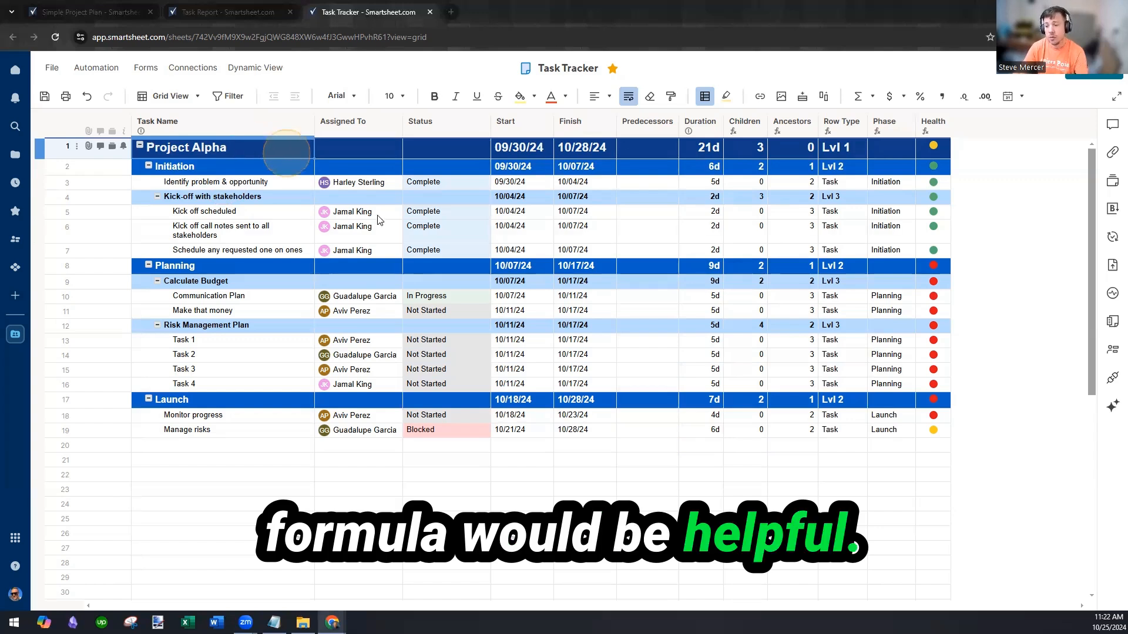
click(477, 184)
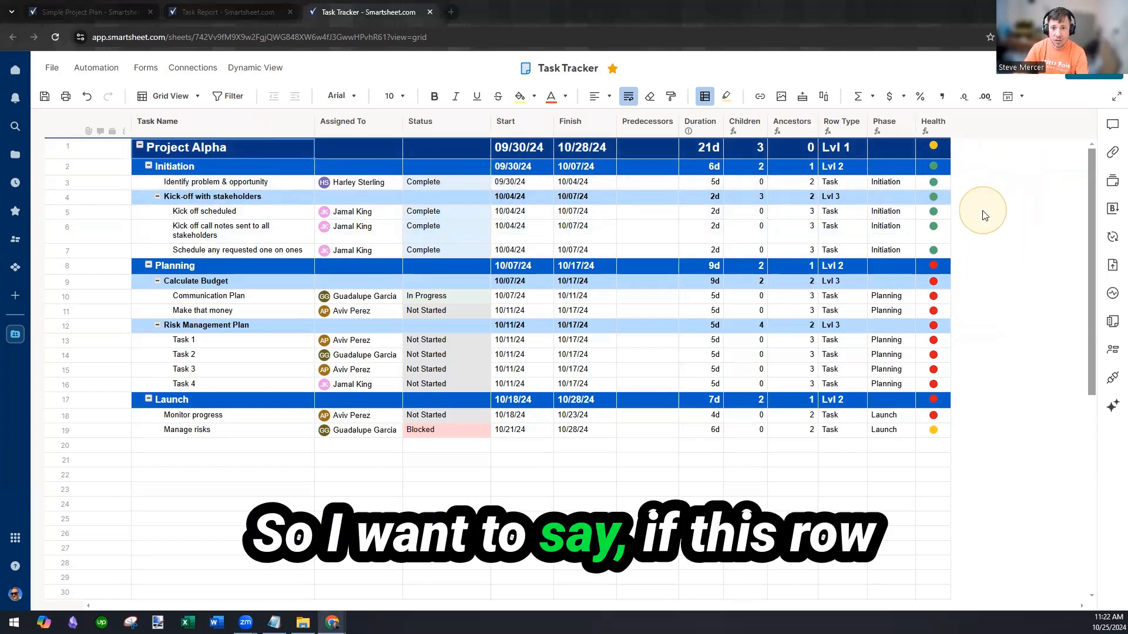
click(831, 183)
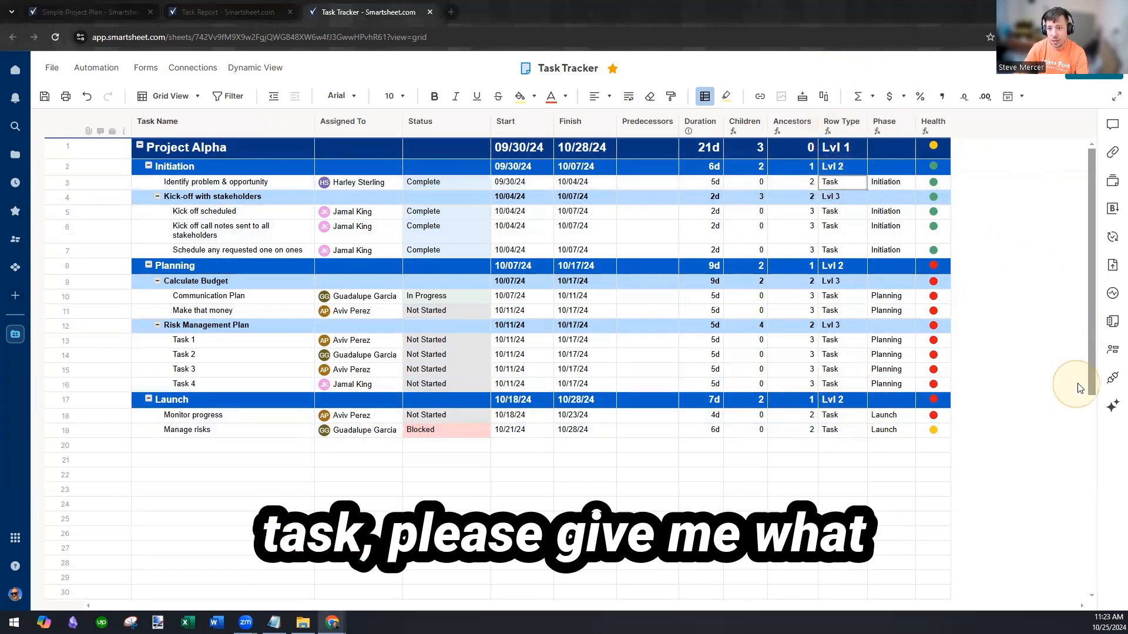
click(177, 167)
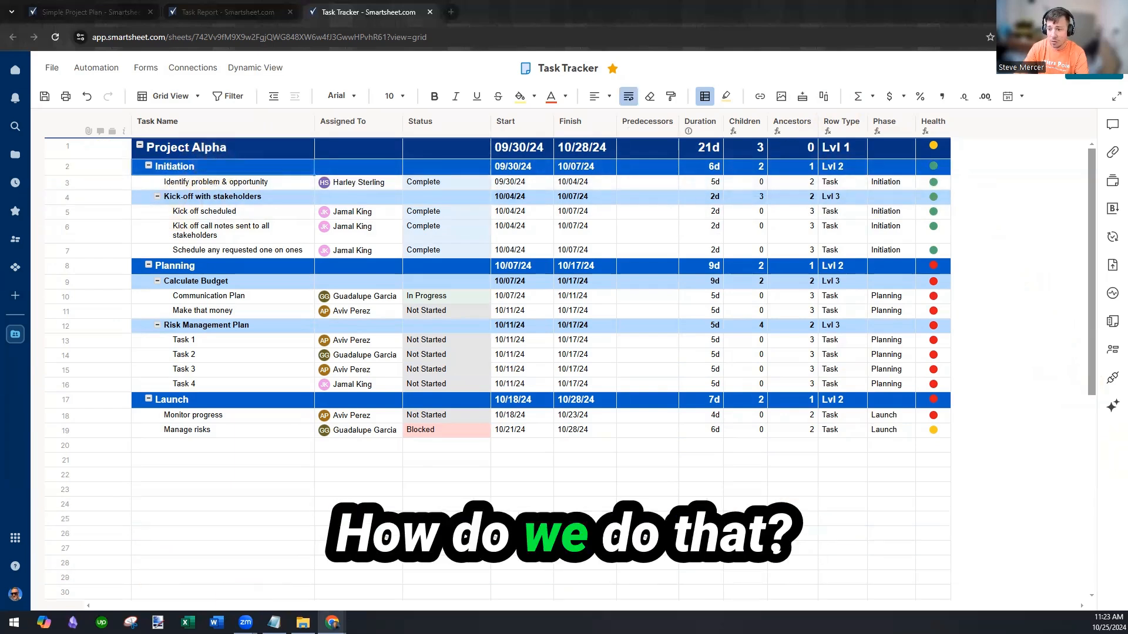
key(alt+Tab)
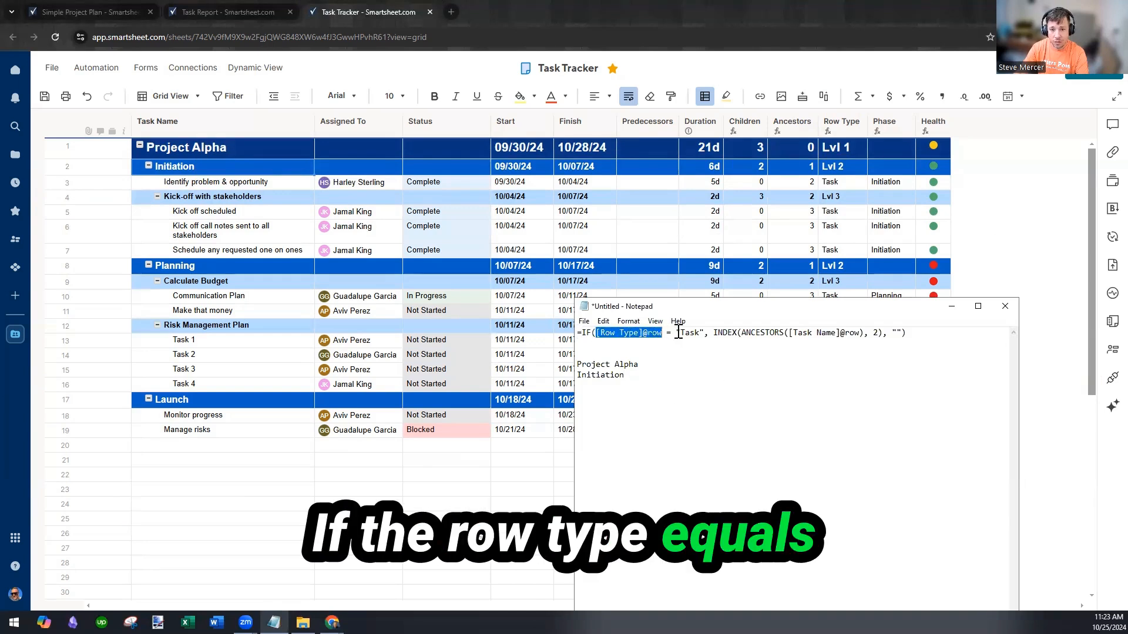
drag(709, 332, 732, 334)
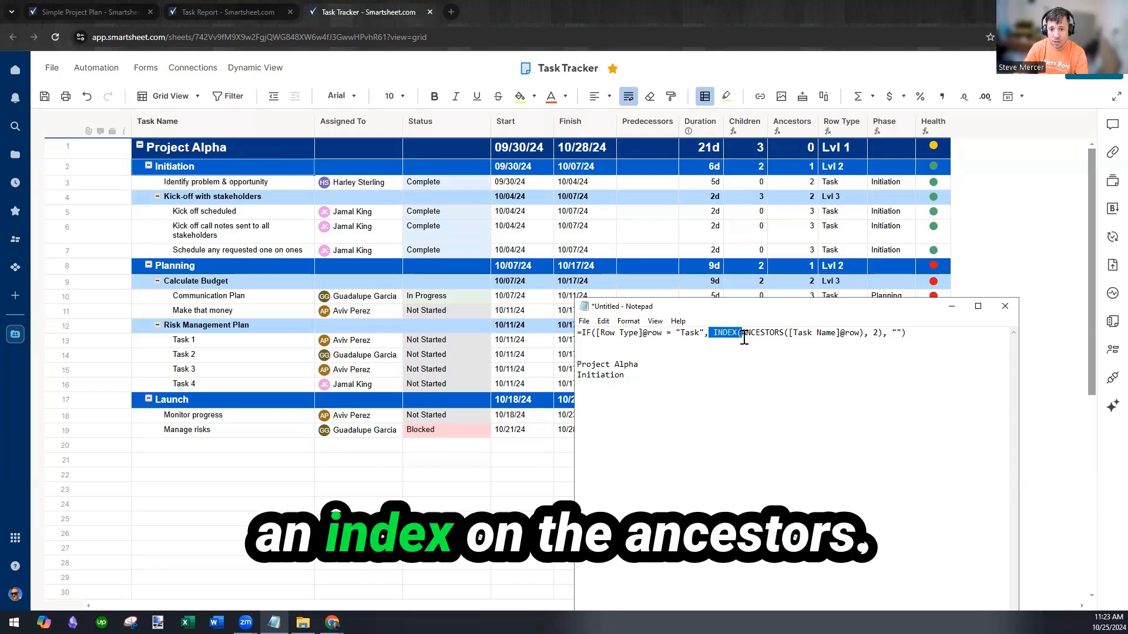
drag(742, 333, 785, 332)
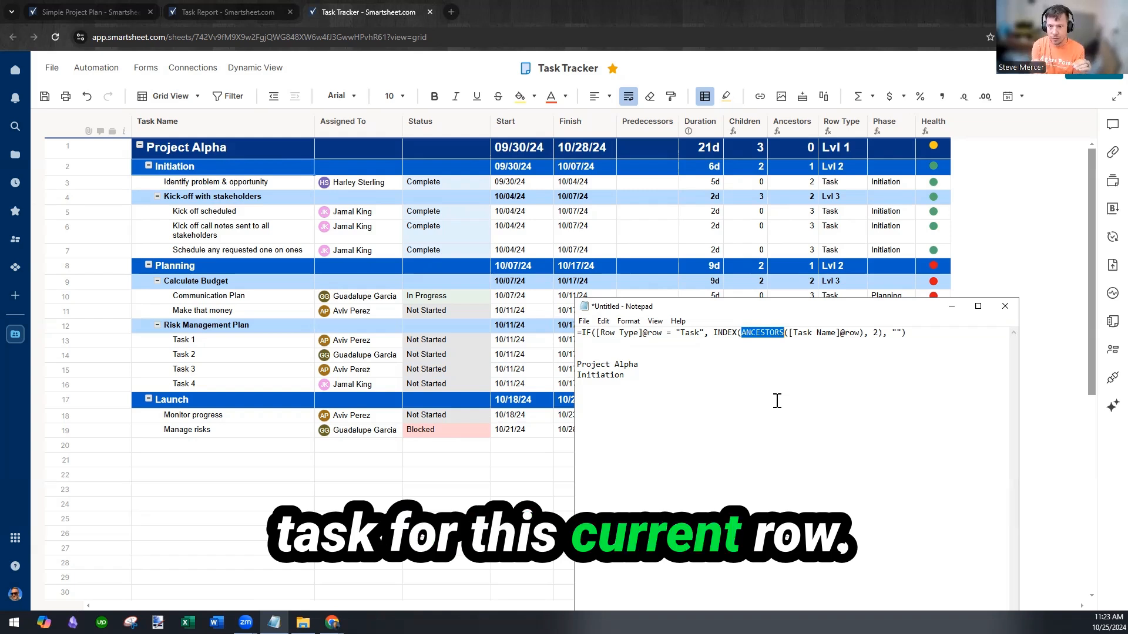
click(857, 332)
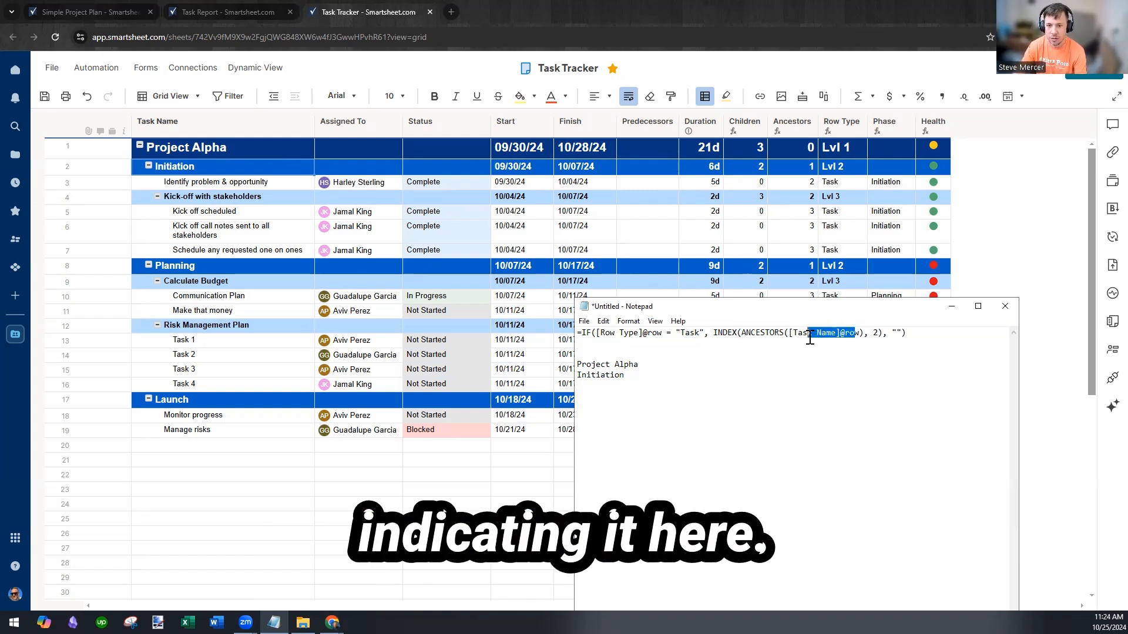
click(771, 333)
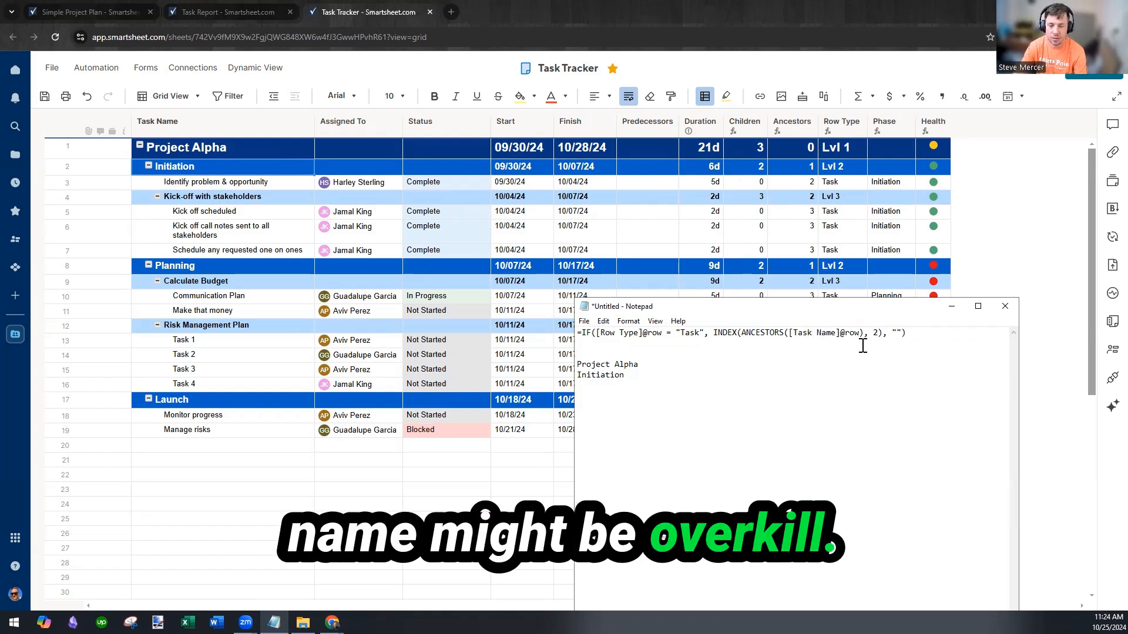
drag(860, 335, 797, 335)
click(803, 335)
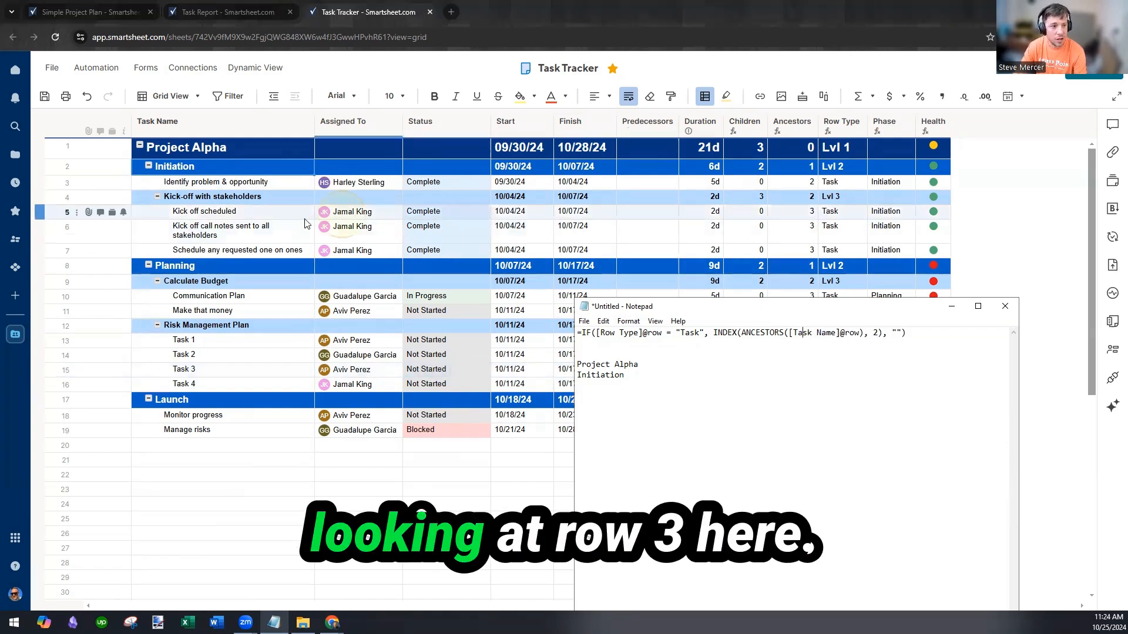
Step: Back in the Smartsheet grid, trace row 3, Identify problem & opportunity, up to its ancestor rows Initiation and Project Alpha
click(883, 186)
click(883, 185)
click(223, 181)
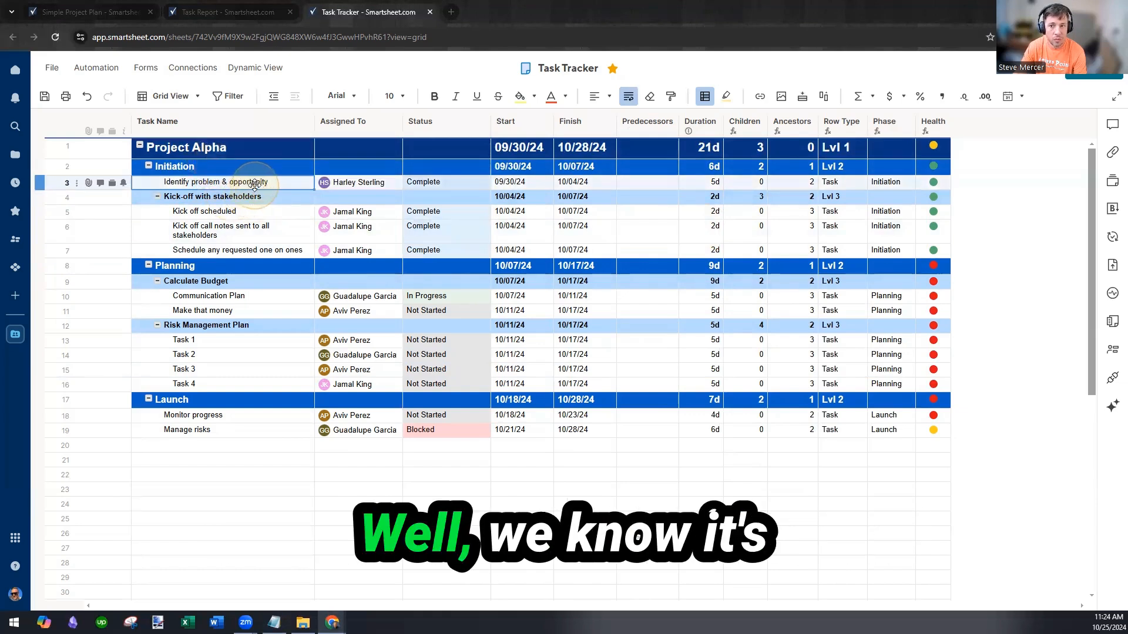
click(260, 147)
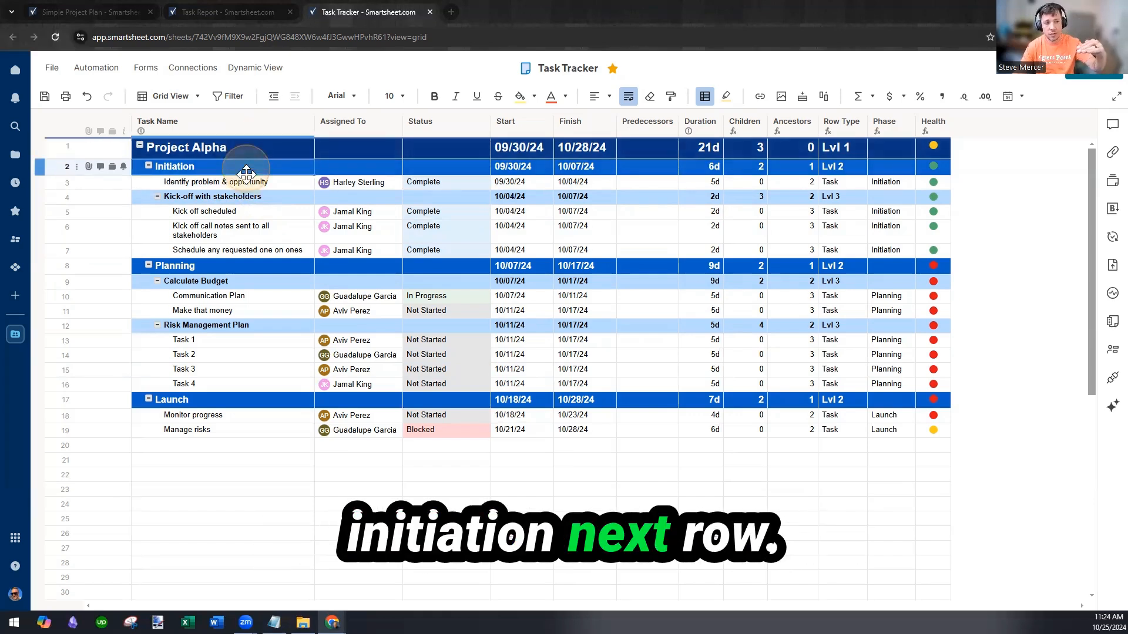
click(276, 184)
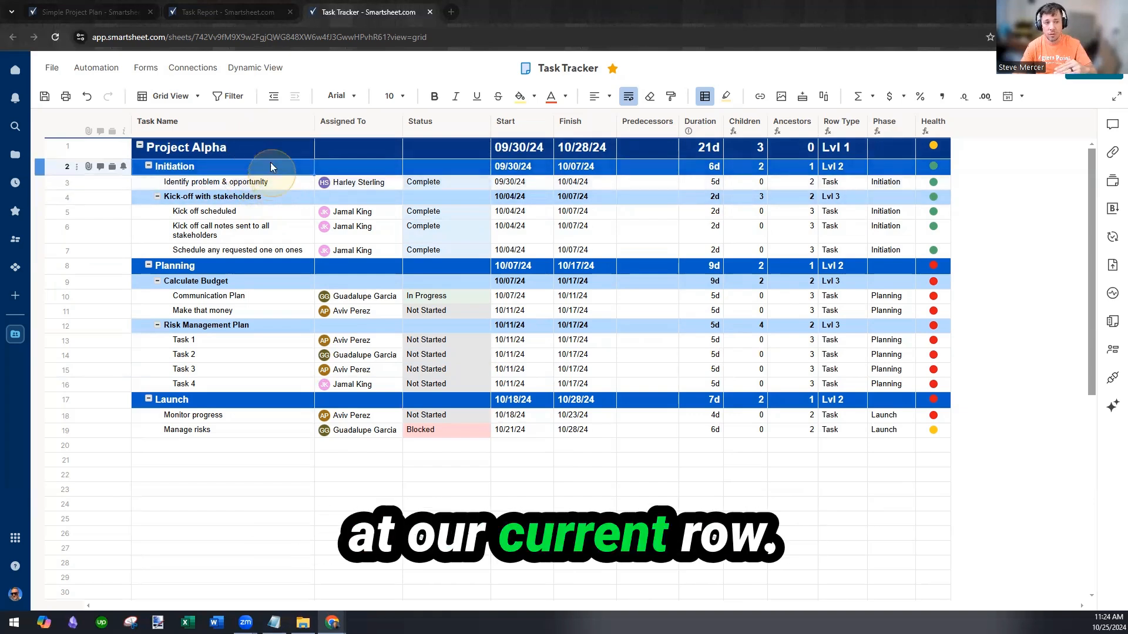
click(263, 142)
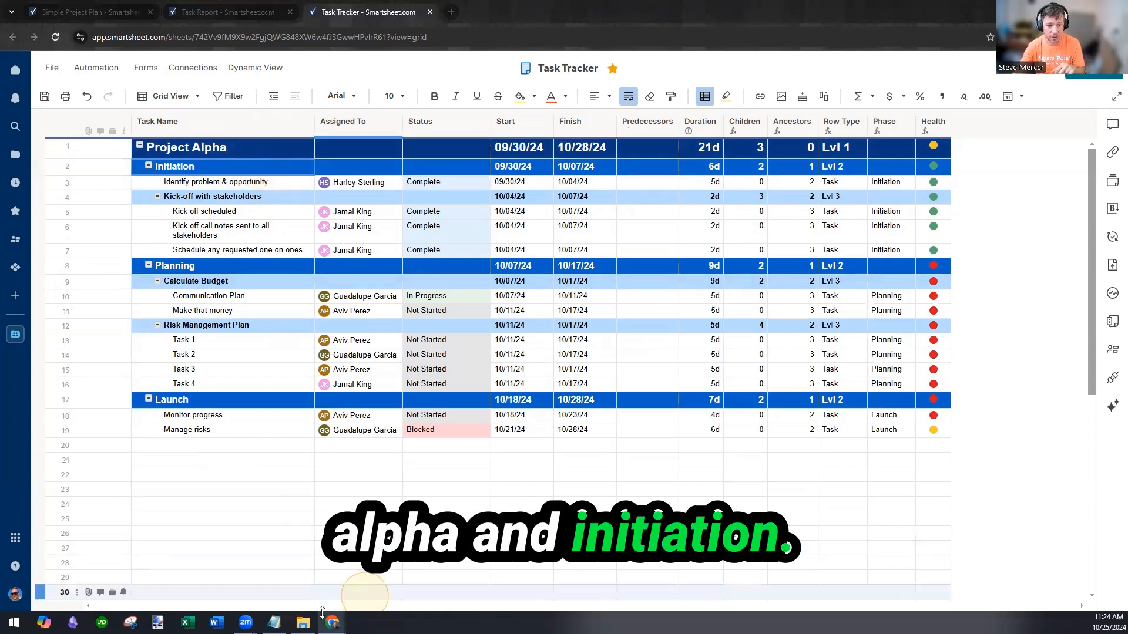
Step: In Notepad, review the ancestor list Project Alpha and Initiation, then the formula's Row Type condition and empty-string fallback
click(274, 623)
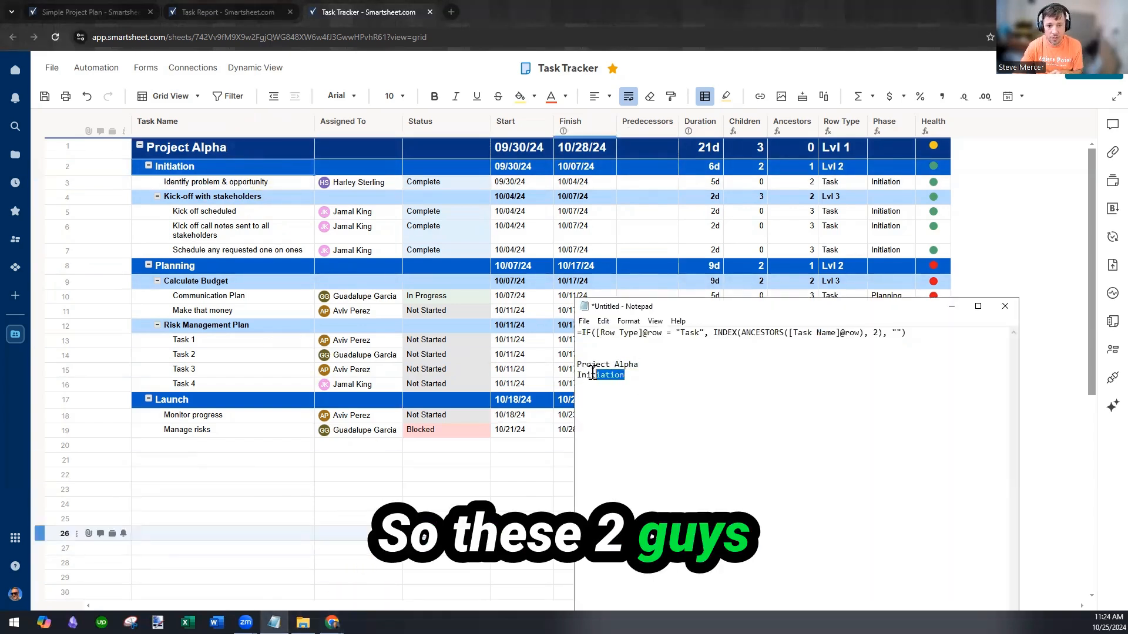
drag(577, 363, 610, 388)
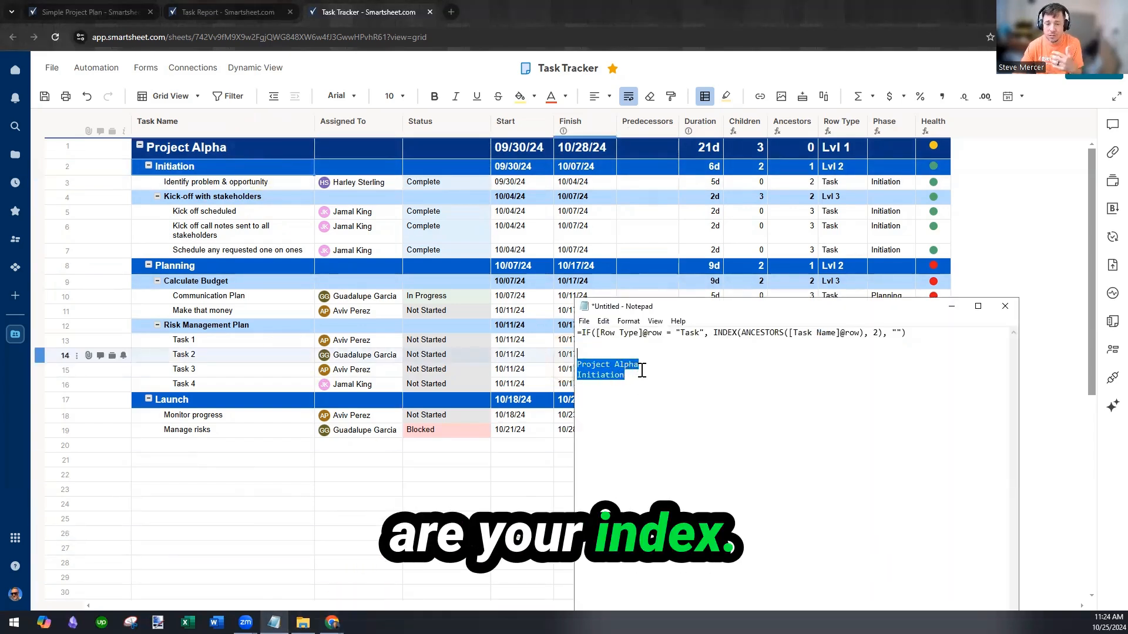
click(659, 365)
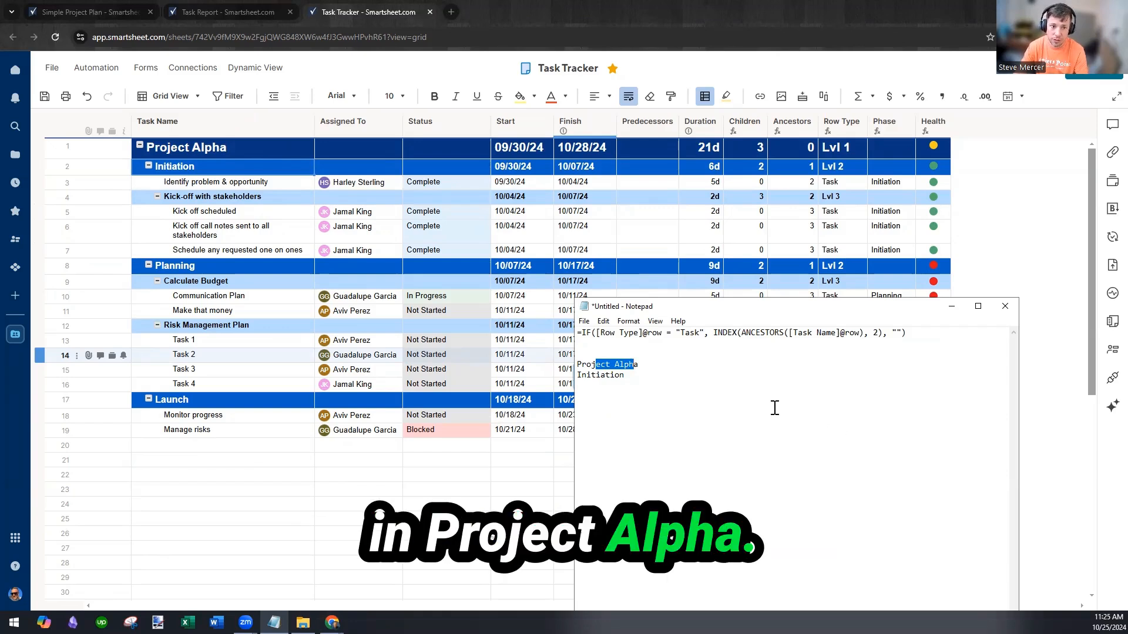
click(639, 377)
drag(640, 376, 577, 376)
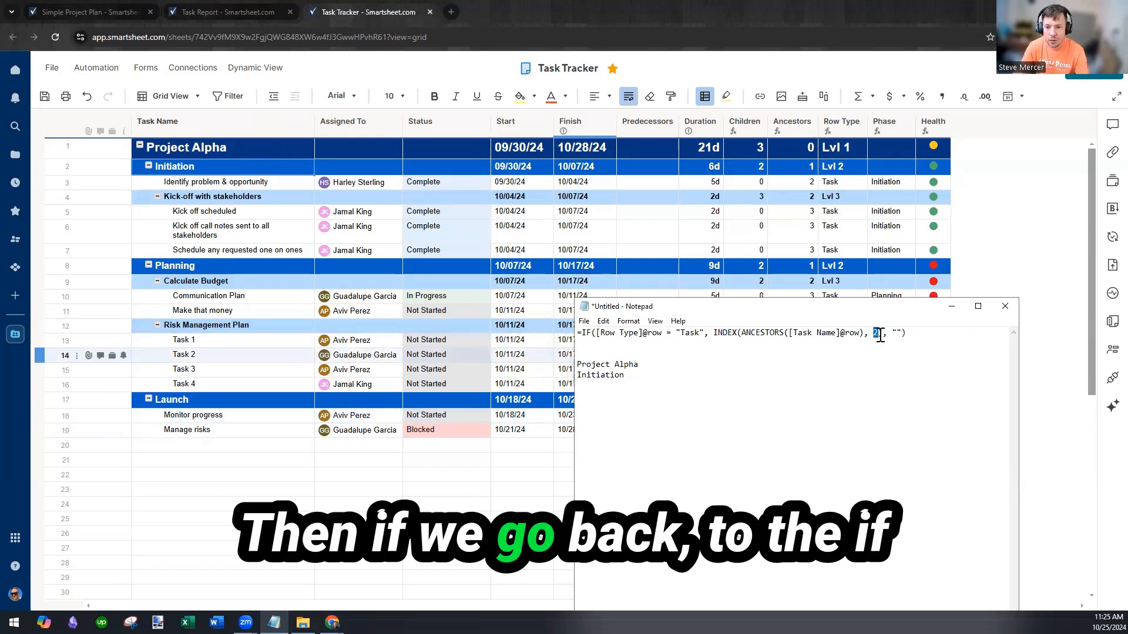
drag(633, 333, 700, 333)
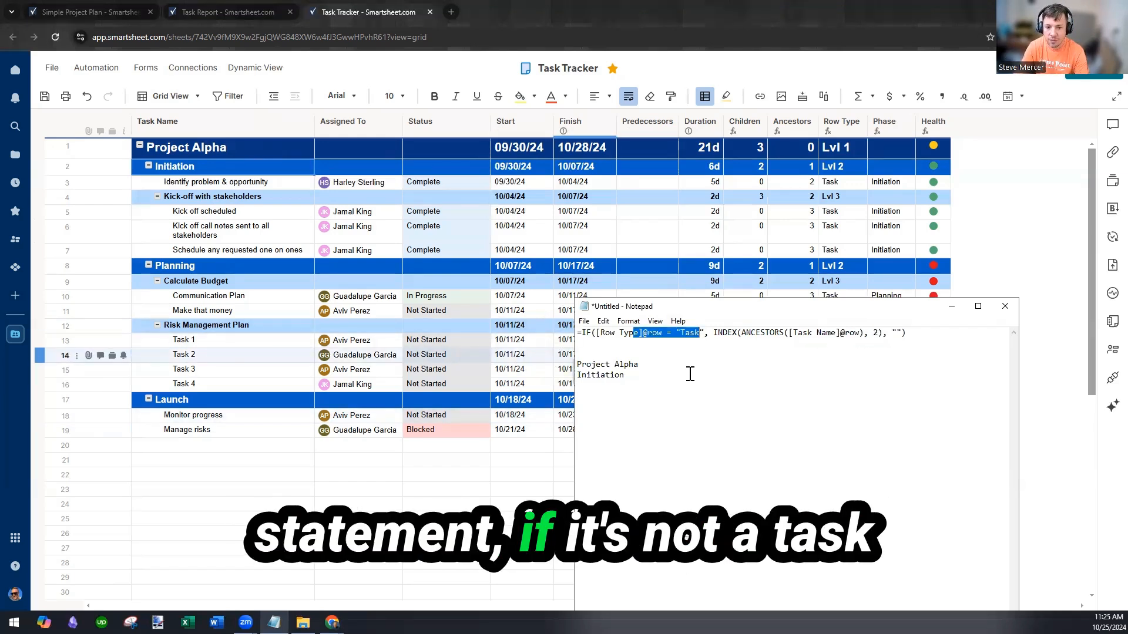
double_click(894, 333)
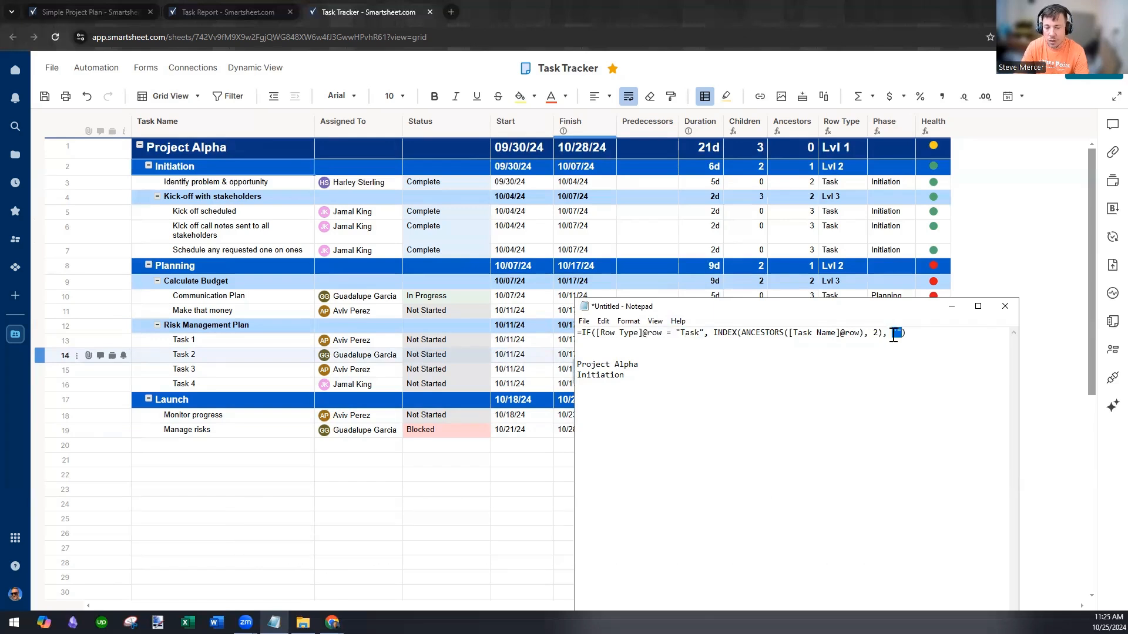
drag(906, 333, 564, 335)
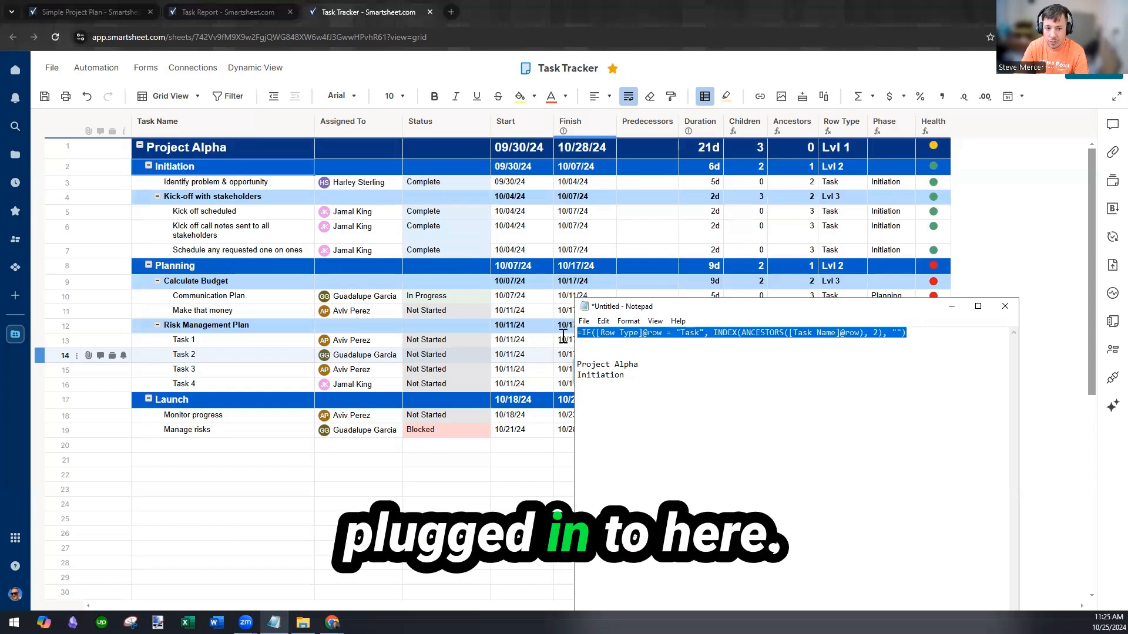
Step: Edit the Phase column formula in Smartsheet so that its IFERROR fallback returns "ERROR"
click(900, 236)
right_click(900, 238)
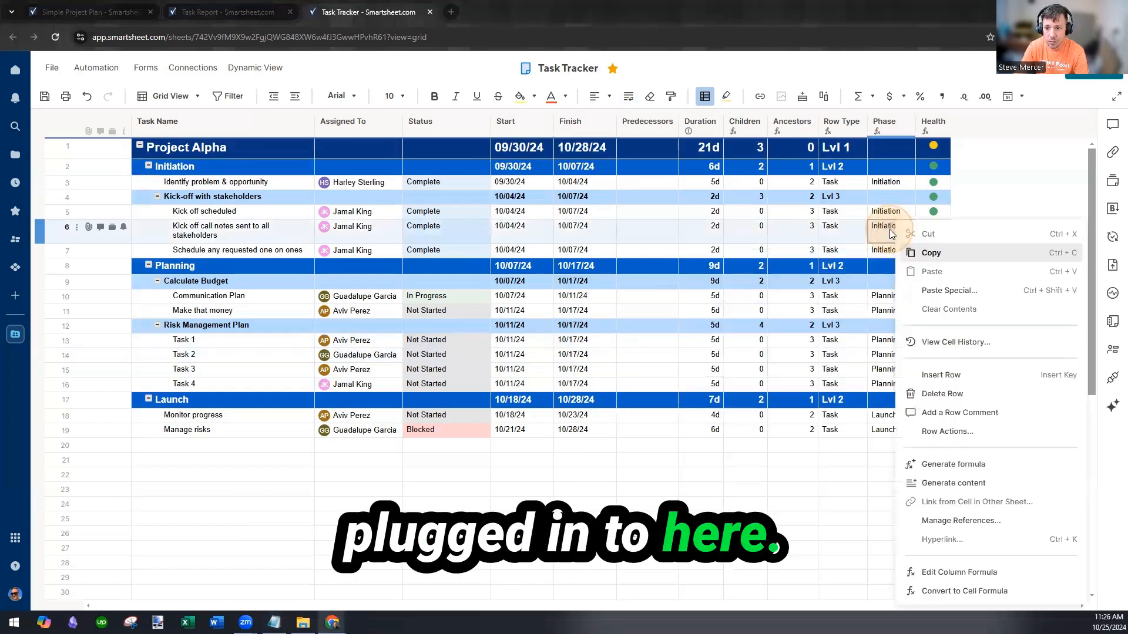
click(992, 571)
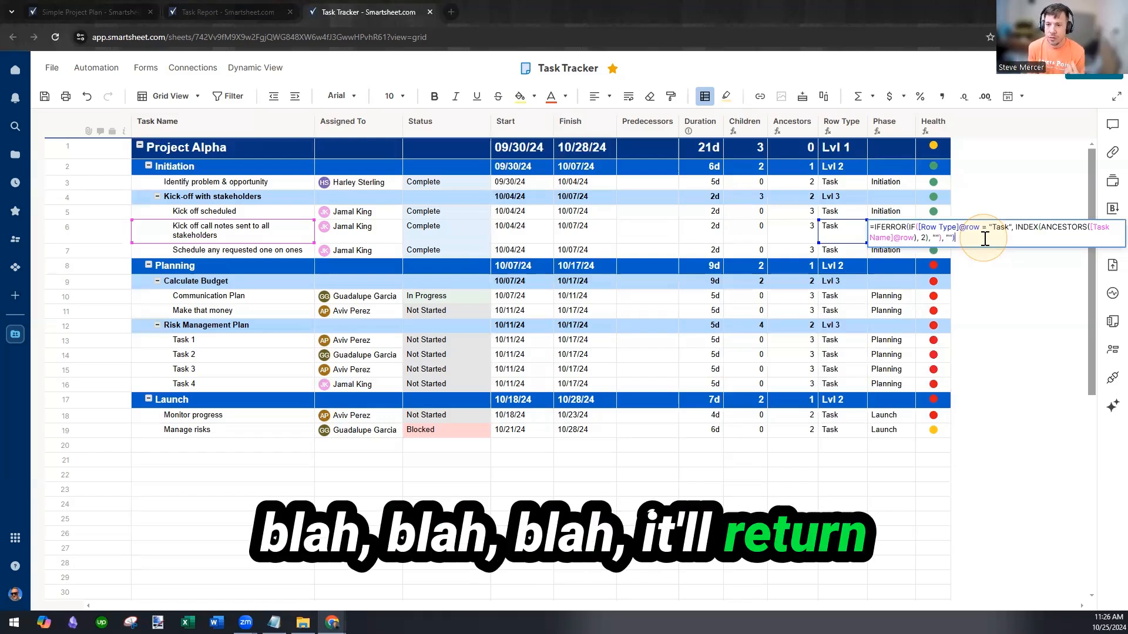
click(950, 238)
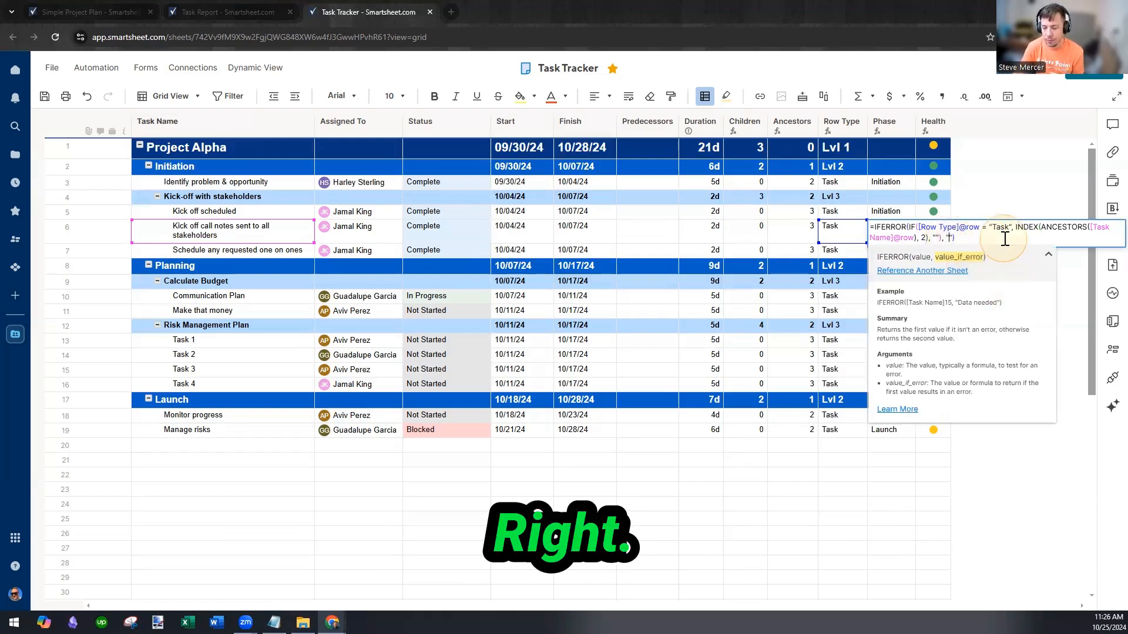
text(ERR)
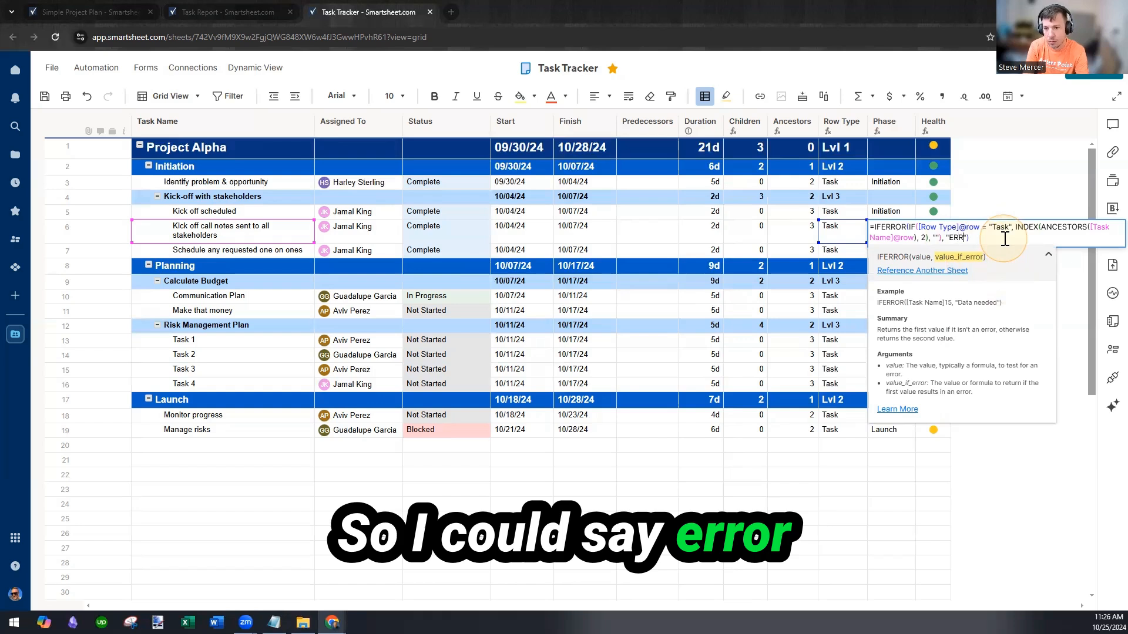
text(OR)
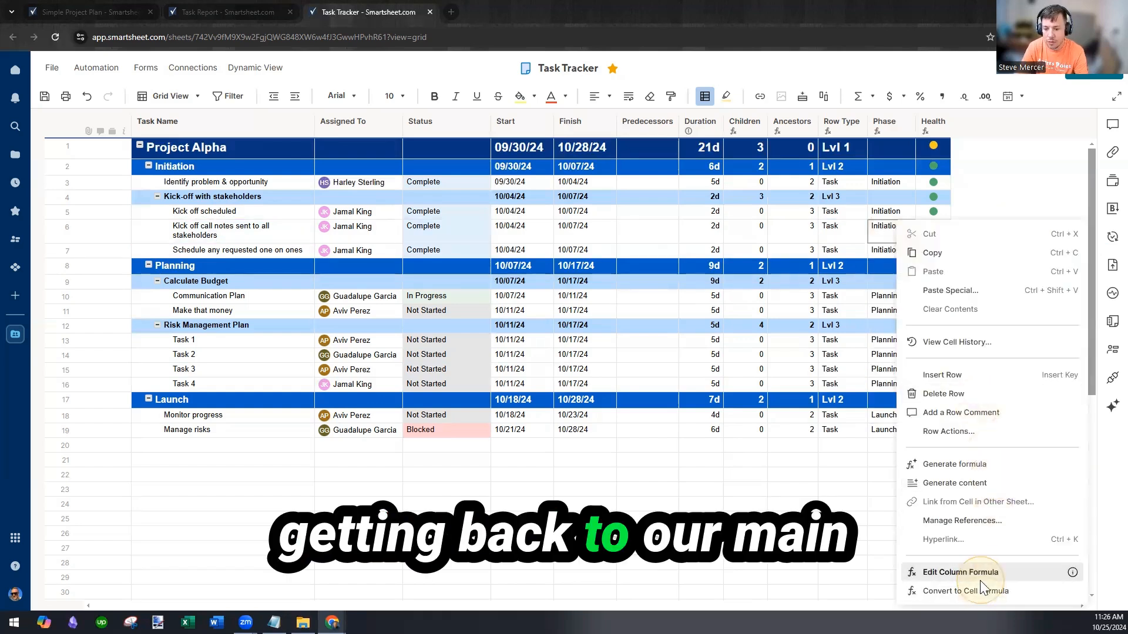
Step: Set the INDEX row position in the Phase column formula to 3 and apply it to the column
click(981, 573)
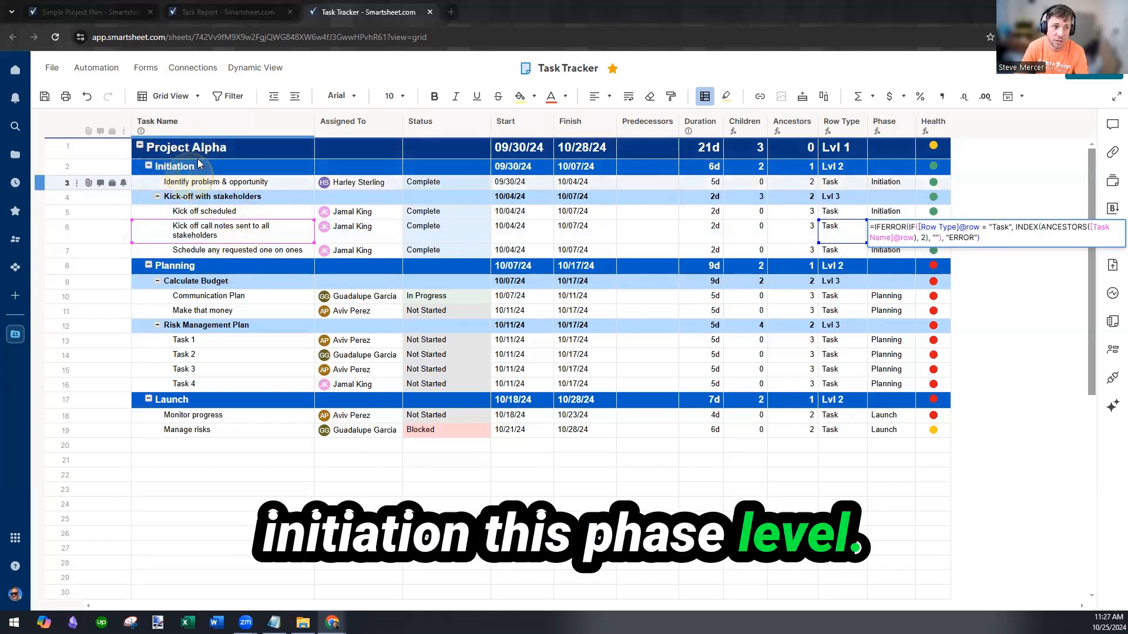
click(926, 237)
text(3)
click(914, 246)
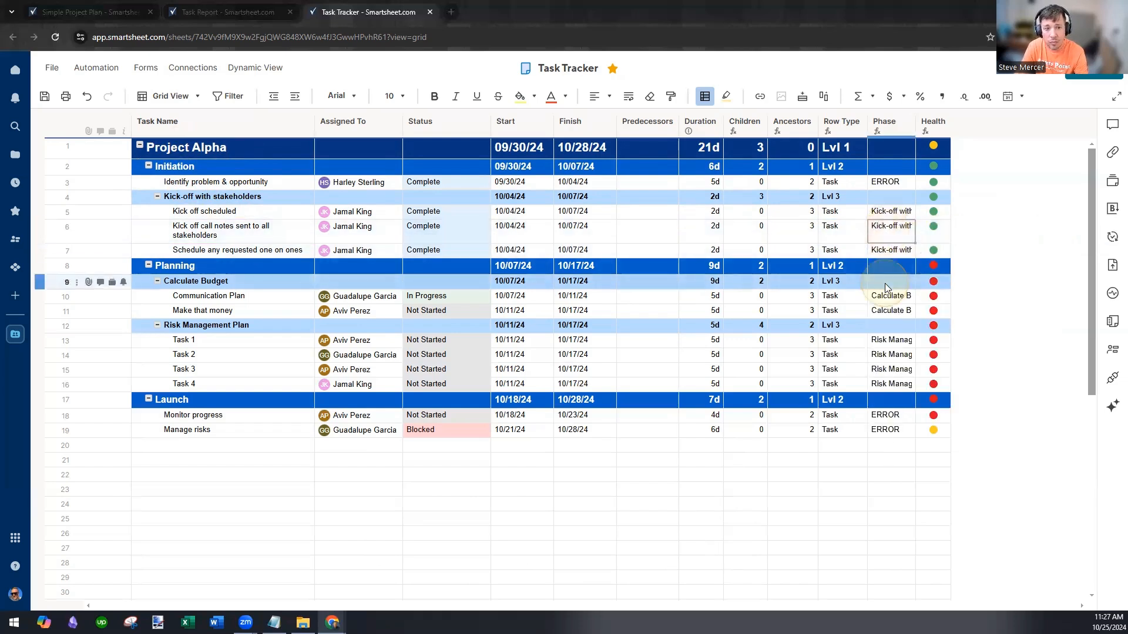
Step: Set the INDEX row position in the Phase column formula to 2 and apply it to the column
right_click(888, 231)
click(948, 577)
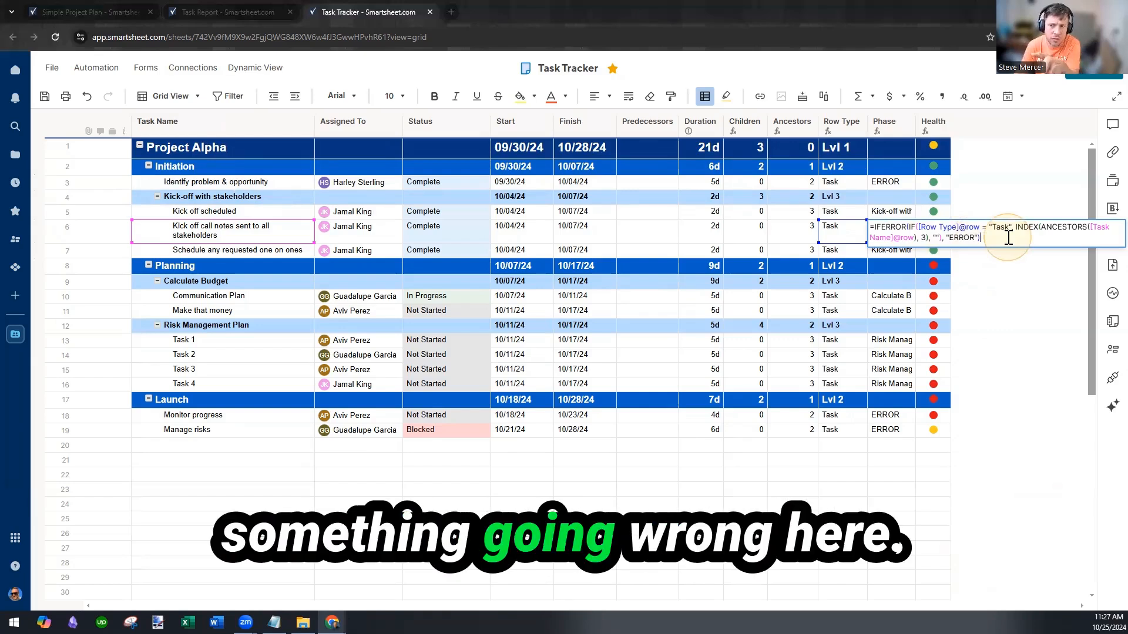
click(926, 237)
text(2)
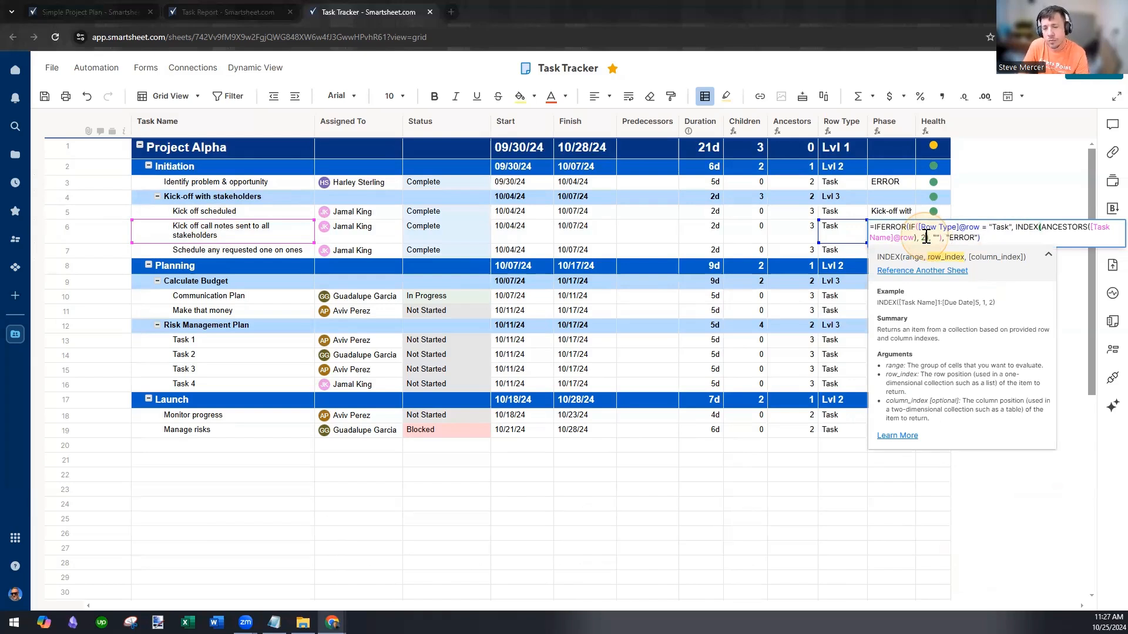
key(Return)
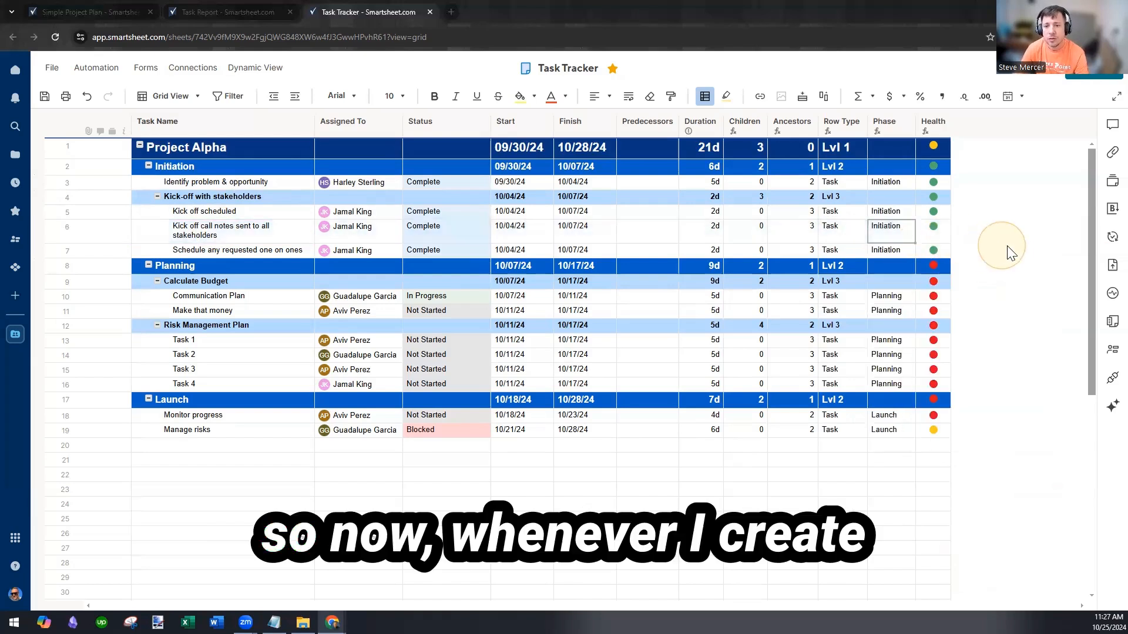